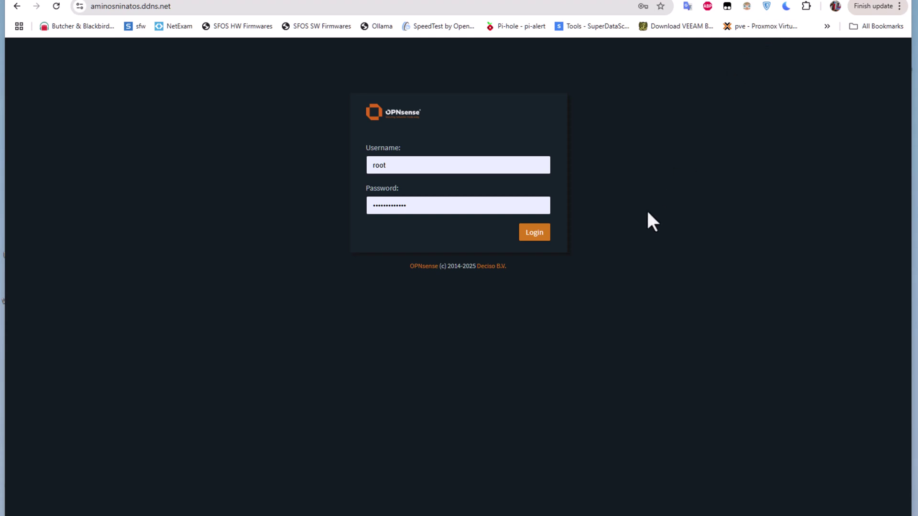
Sign in to the OPNsense web interface and expand the Services menu in the sidebar
click(533, 238)
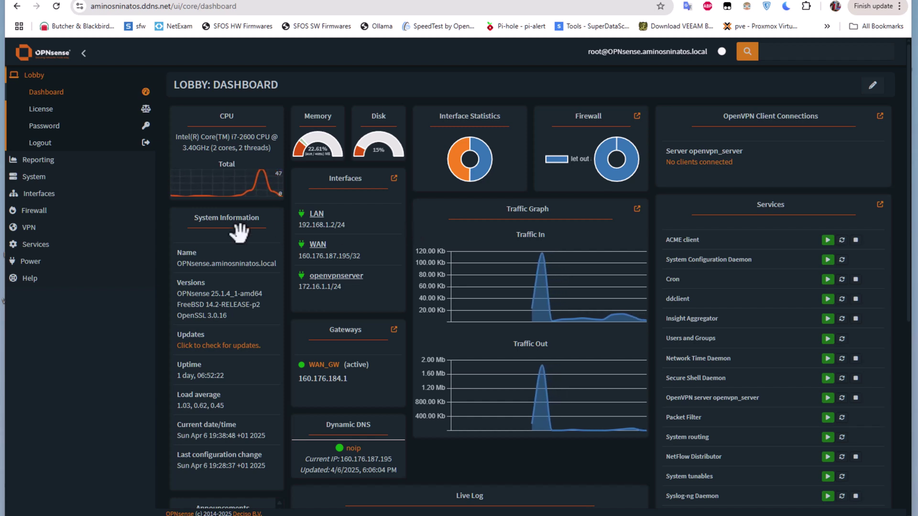
click(38, 245)
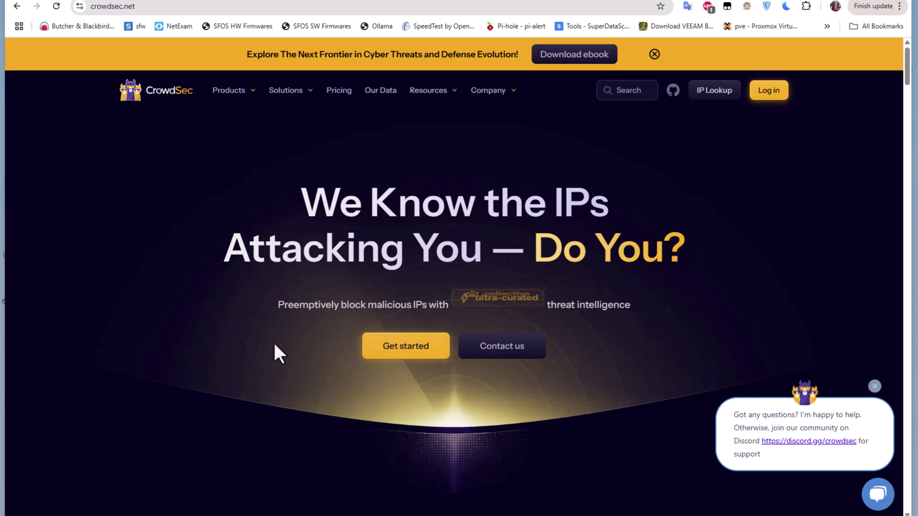
Scroll down through the crowdsec.net homepage and back up
scroll(274, 340, down, 7)
scroll(524, 339, down, 3)
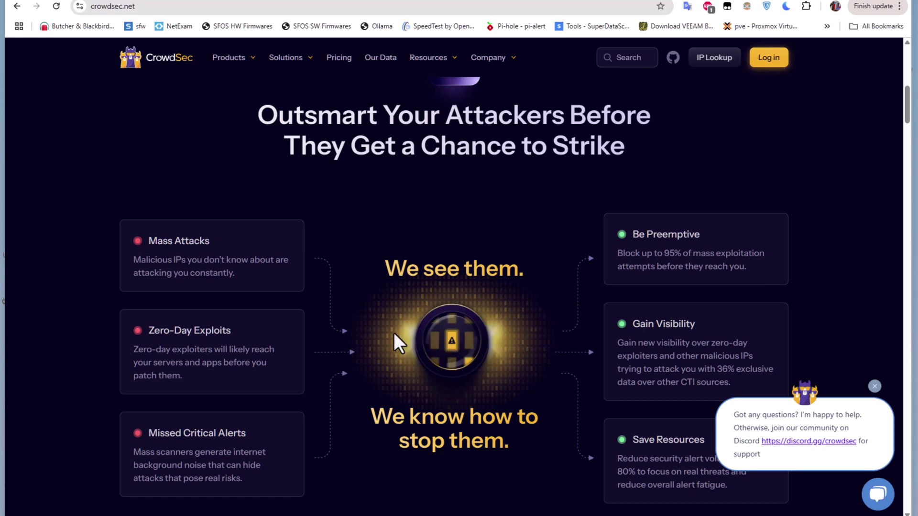
scroll(394, 335, down, 4)
scroll(389, 332, up, 4)
scroll(389, 331, up, 4)
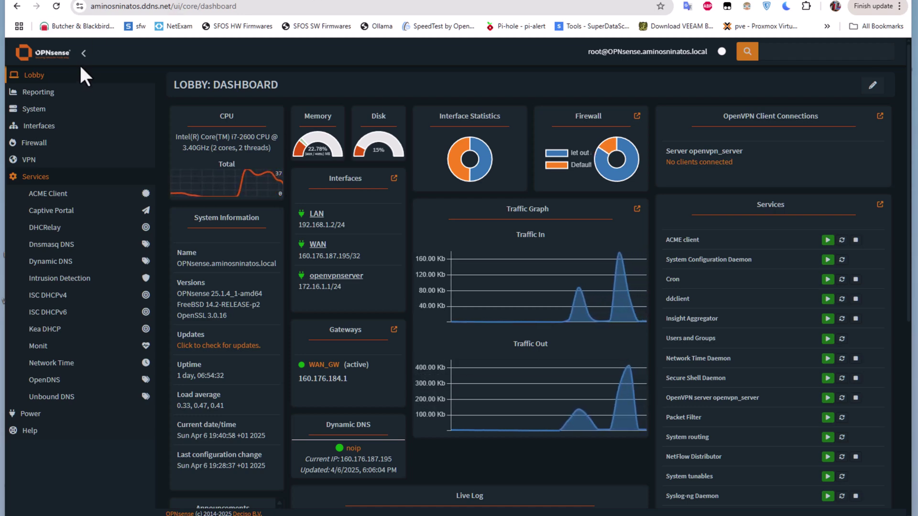
Filter the System > Firmware > Plugins list by 'crowd' to find os-crowdsec
click(36, 112)
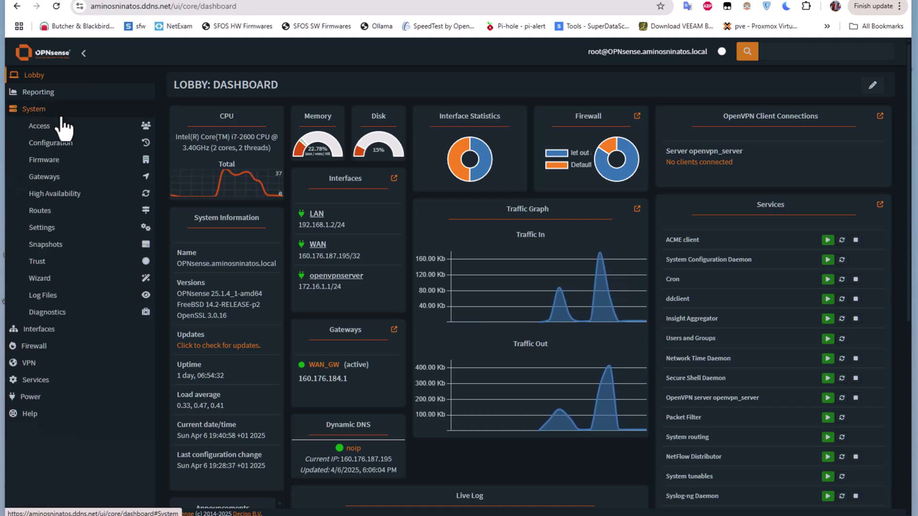
click(62, 162)
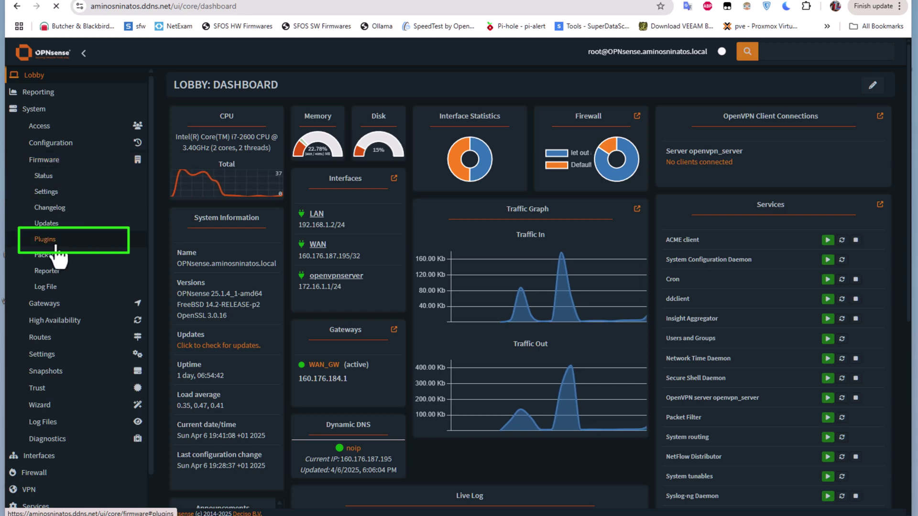
click(55, 243)
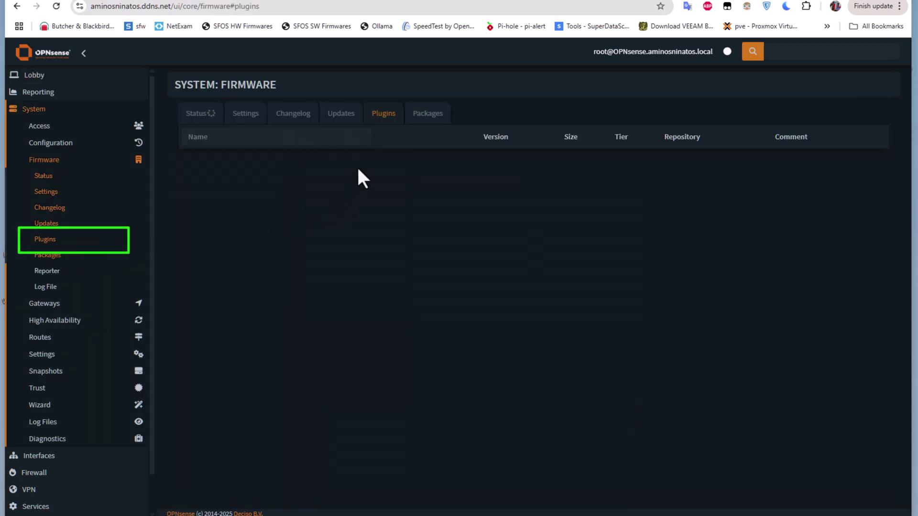
click(277, 142)
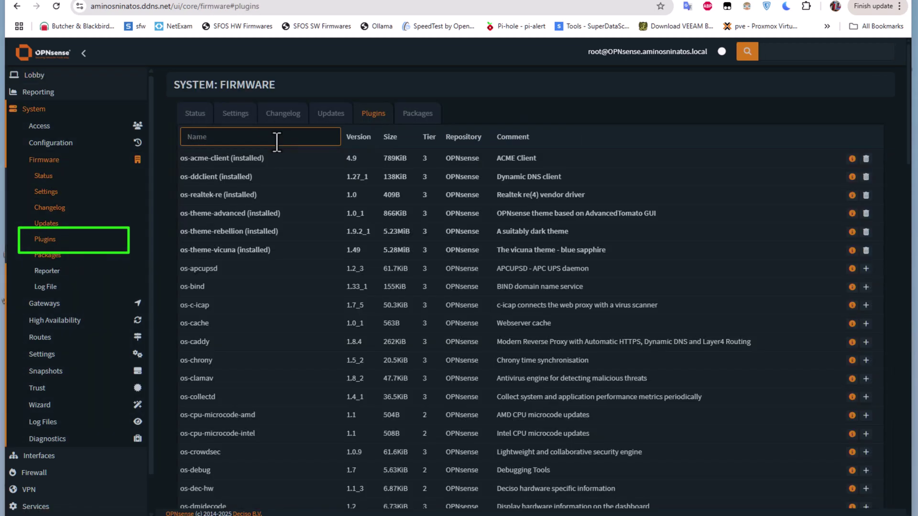
text(cro)
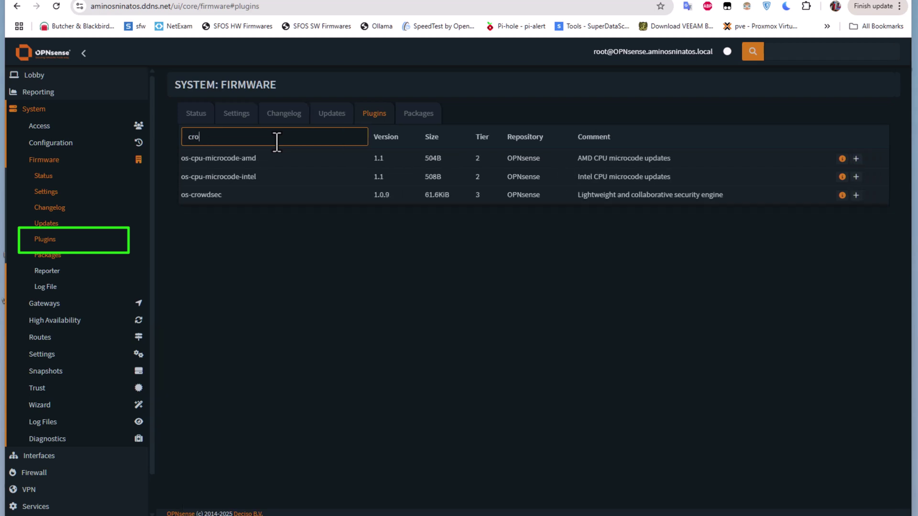
text(wd)
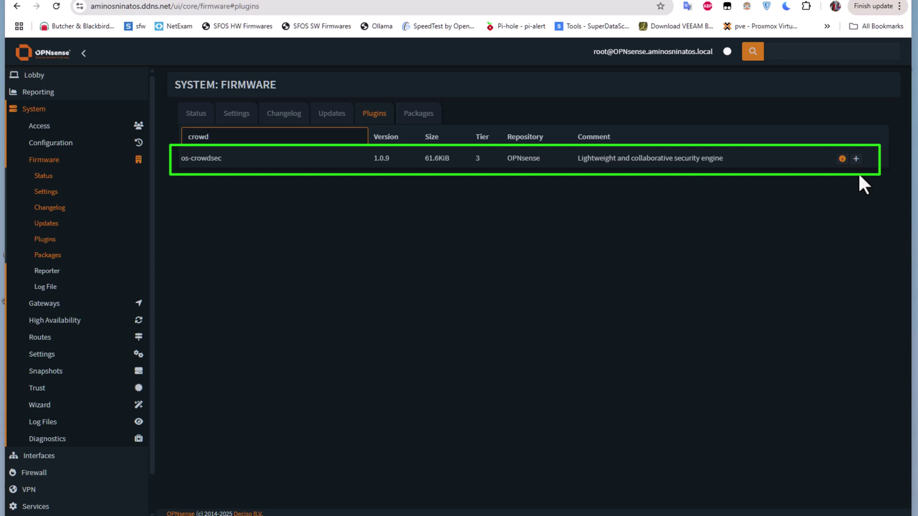
Install the os-crowdsec 1.0.9 plugin and let the update log finish with ***DONE***
click(856, 158)
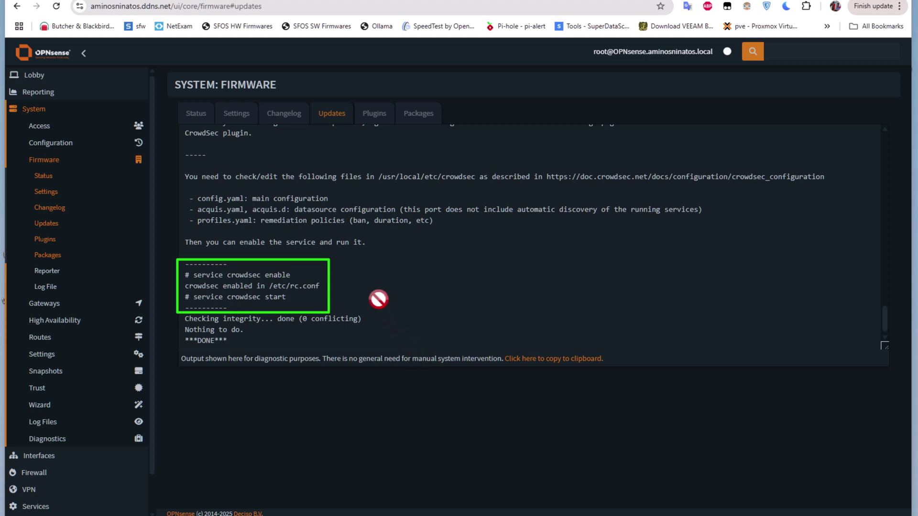
Reload the page and expand Services to reveal the new CrowdSec entry
click(56, 6)
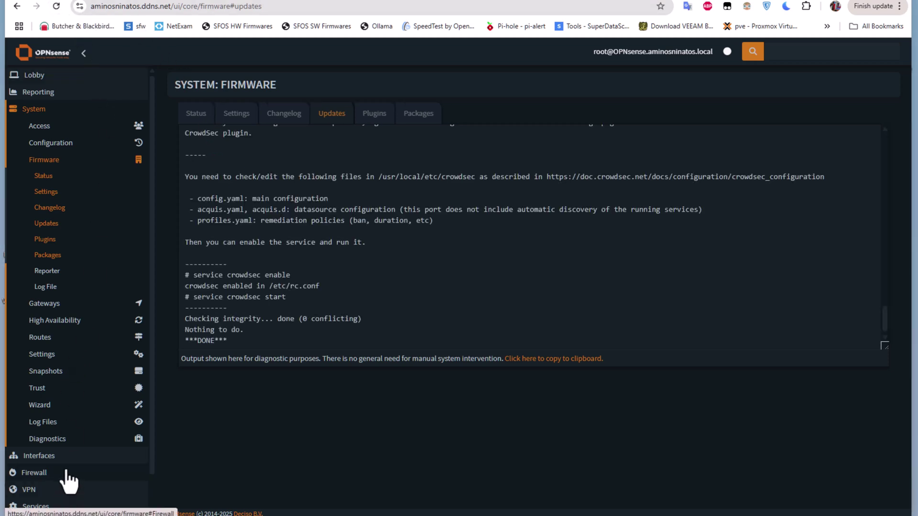
scroll(71, 476, down, 1)
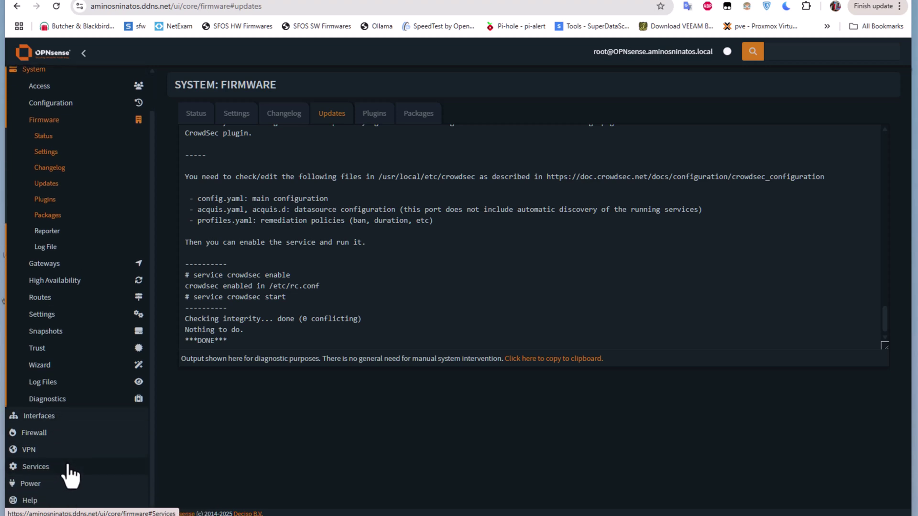
click(65, 467)
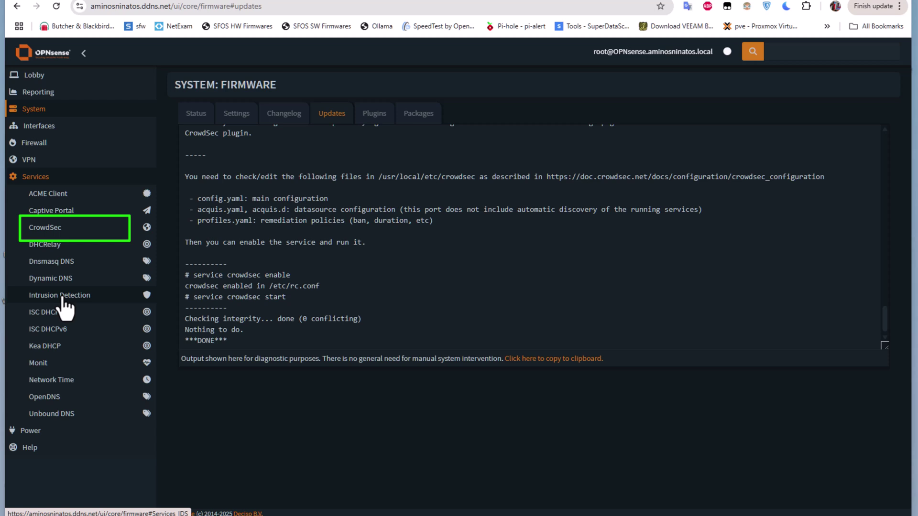
click(70, 233)
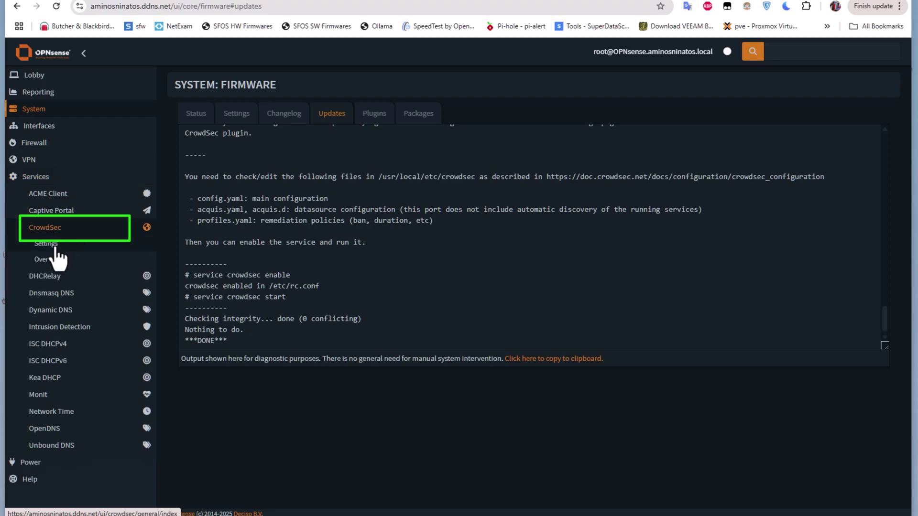
click(56, 247)
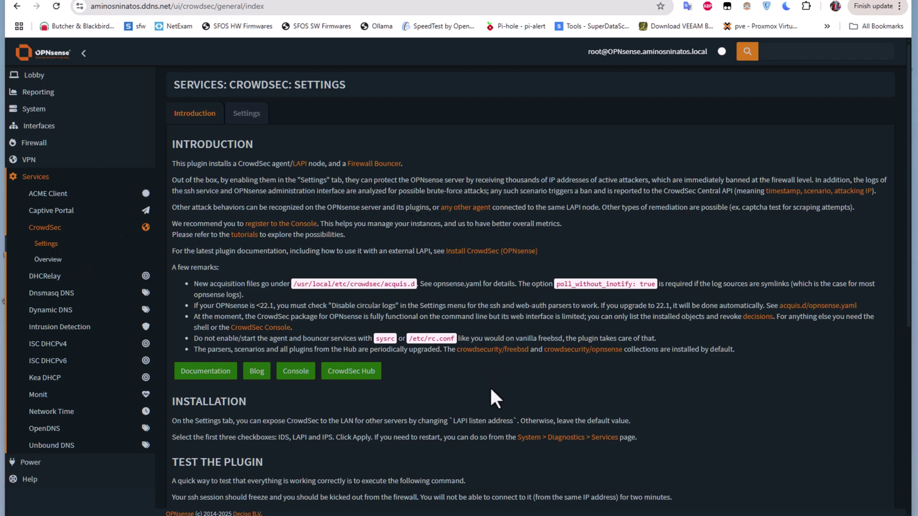
scroll(489, 386, down, 2)
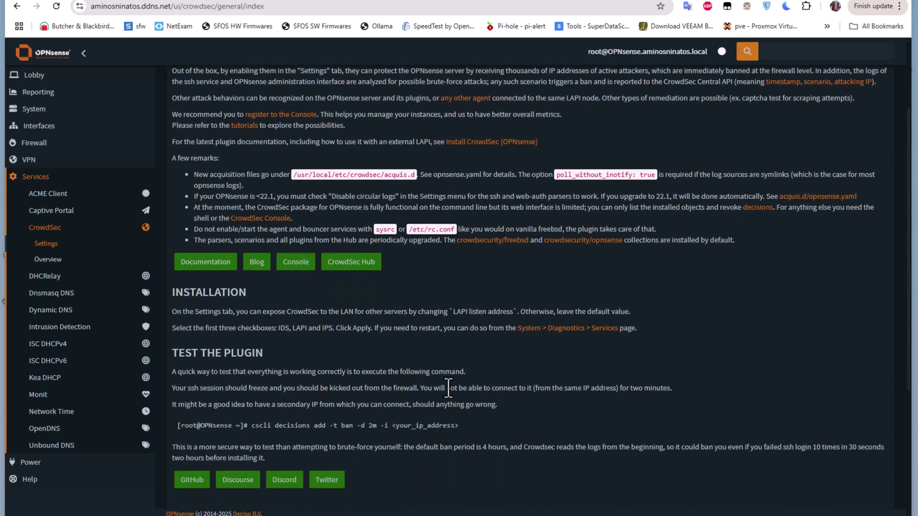
scroll(449, 388, down, 2)
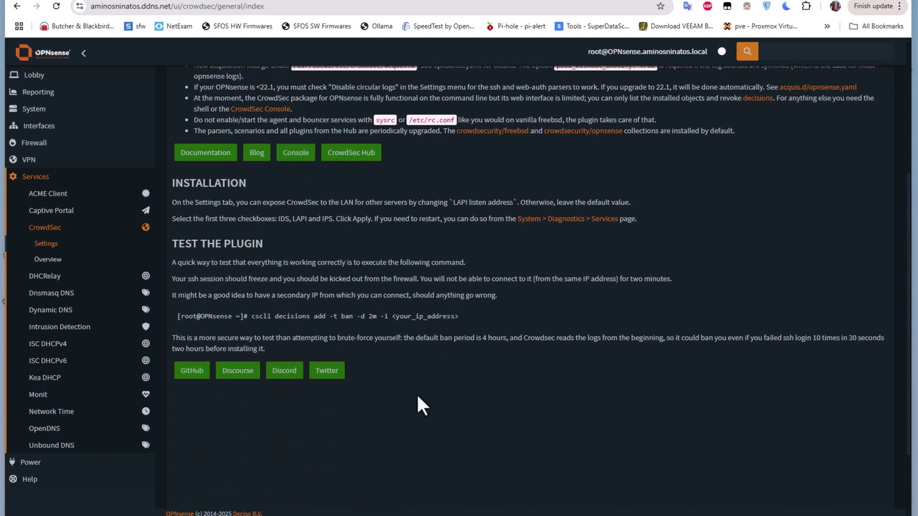
scroll(417, 394, down, 2)
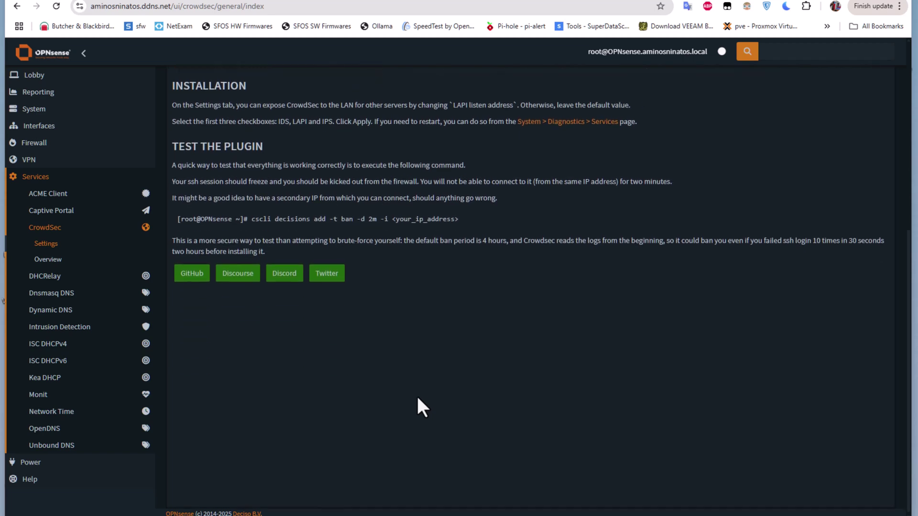
scroll(401, 393, up, 5)
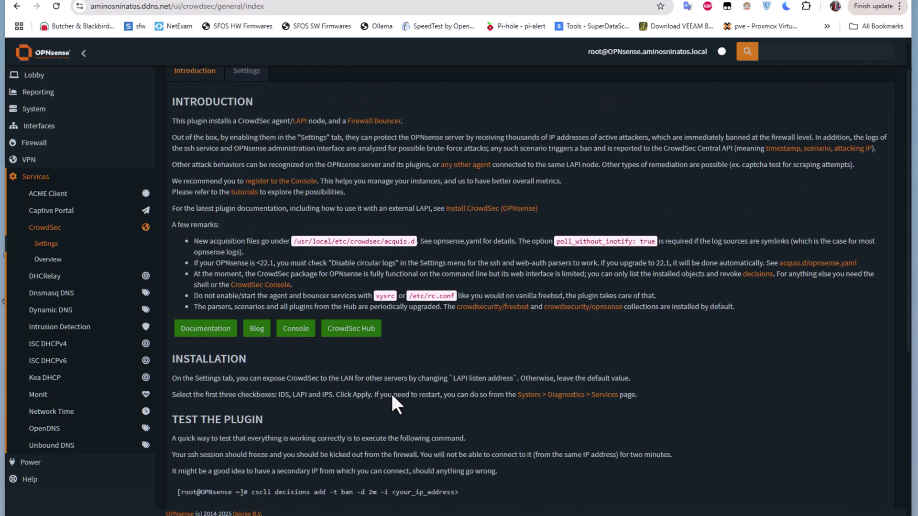
scroll(392, 394, up, 1)
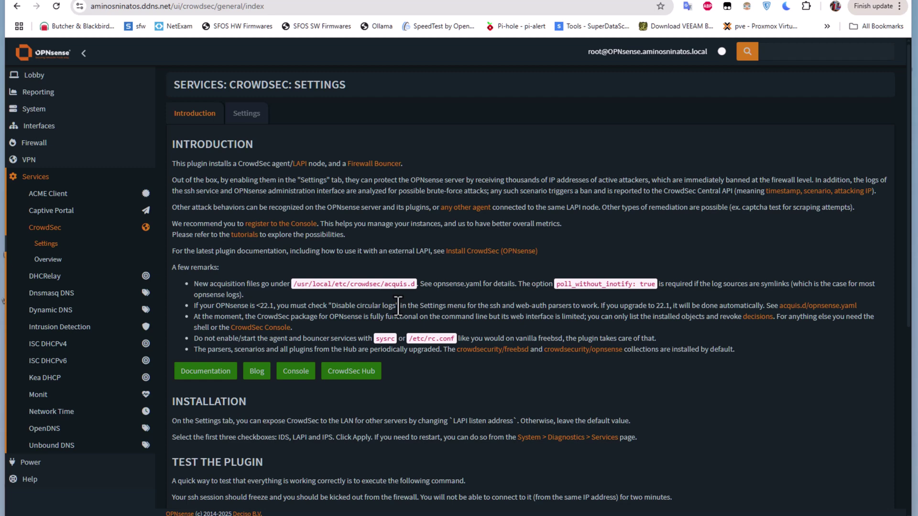
Apply CrowdSec settings with IDS, LAPI (127.0.0.1:8080) and IPS enabled
click(243, 116)
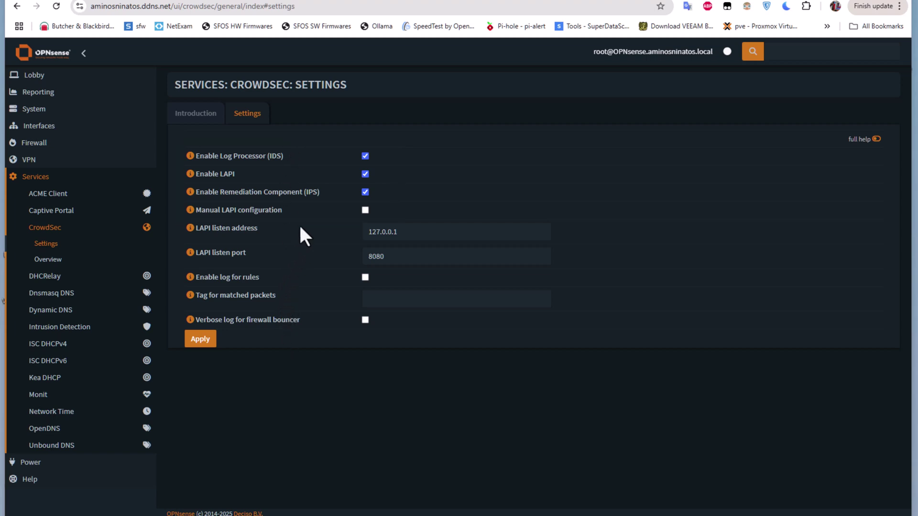
click(201, 343)
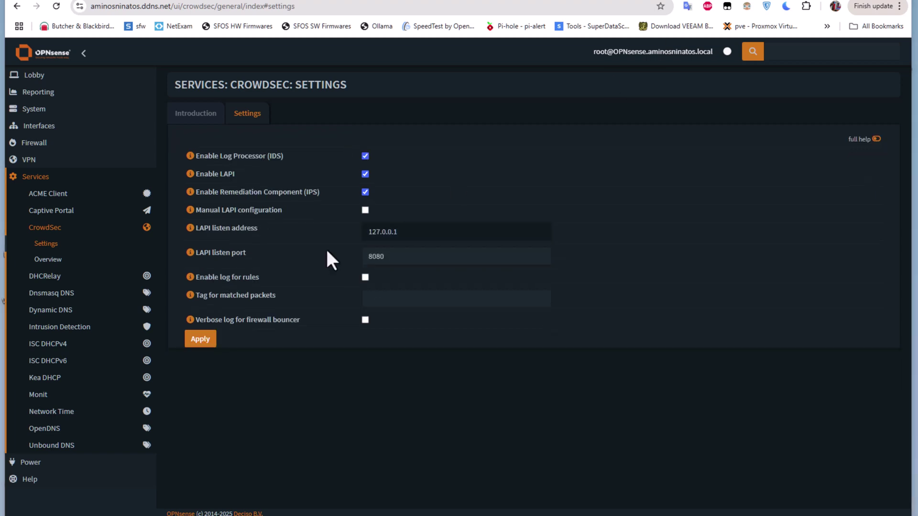
Check the CrowdSec overview's Bouncers and Collections tabs for the firewall bouncer and five collections
click(58, 264)
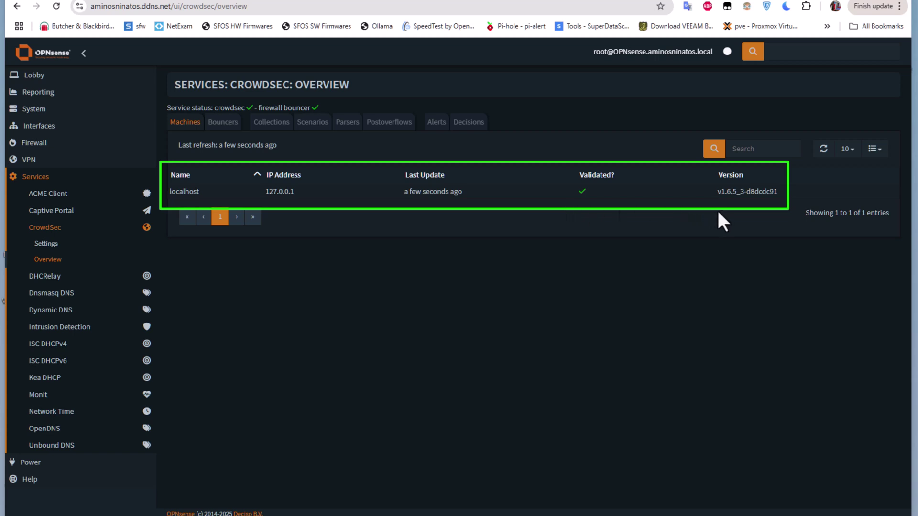
click(222, 125)
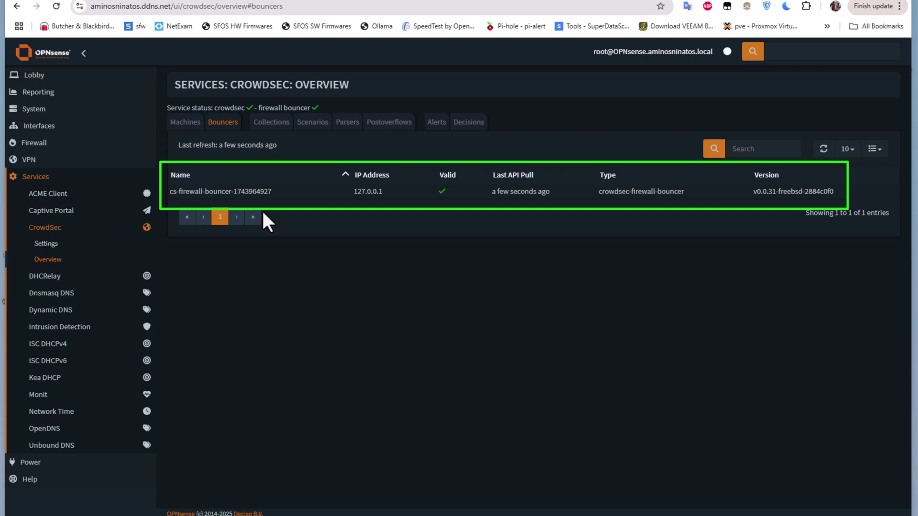
click(271, 122)
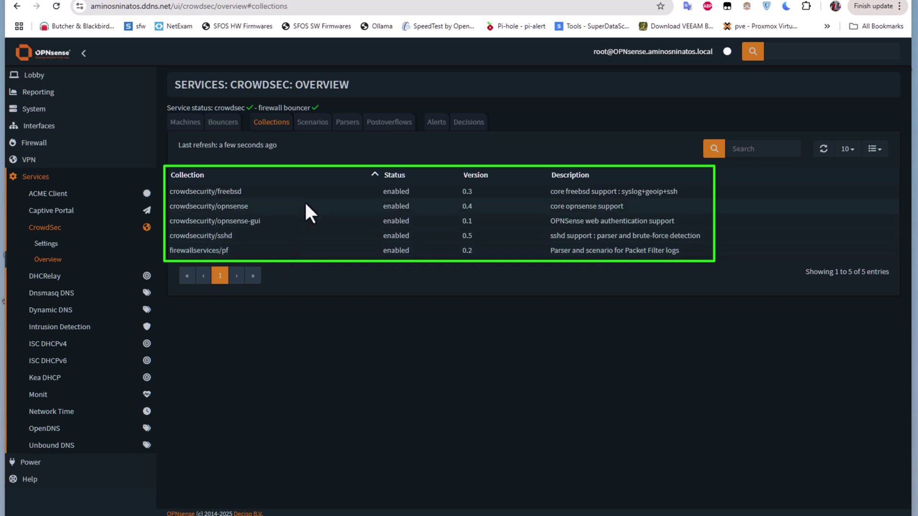
Review the Scenarios, Parsers, Postoverflows and Alerts tabs of the CrowdSec overview
click(313, 122)
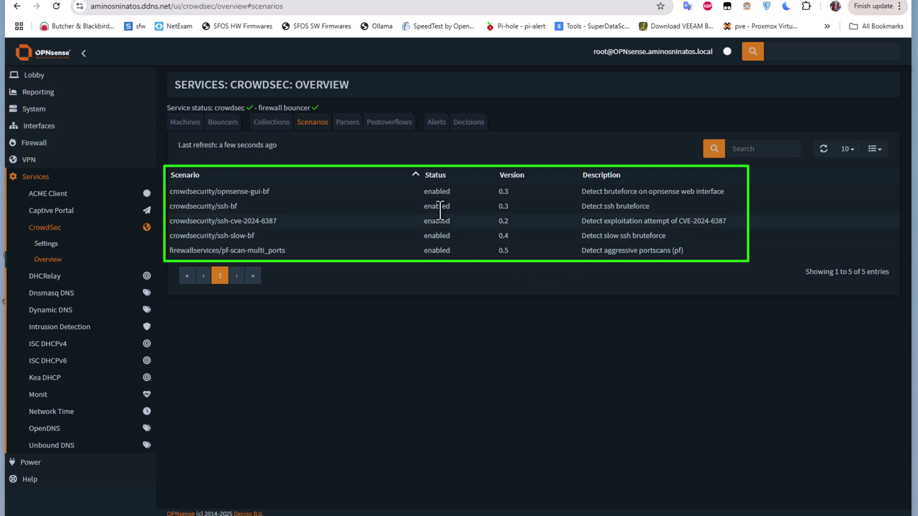
click(347, 124)
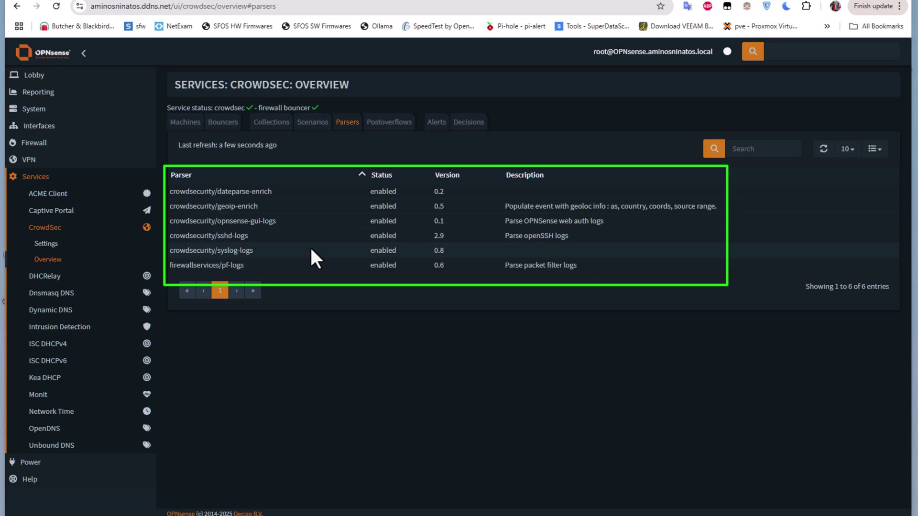
click(389, 123)
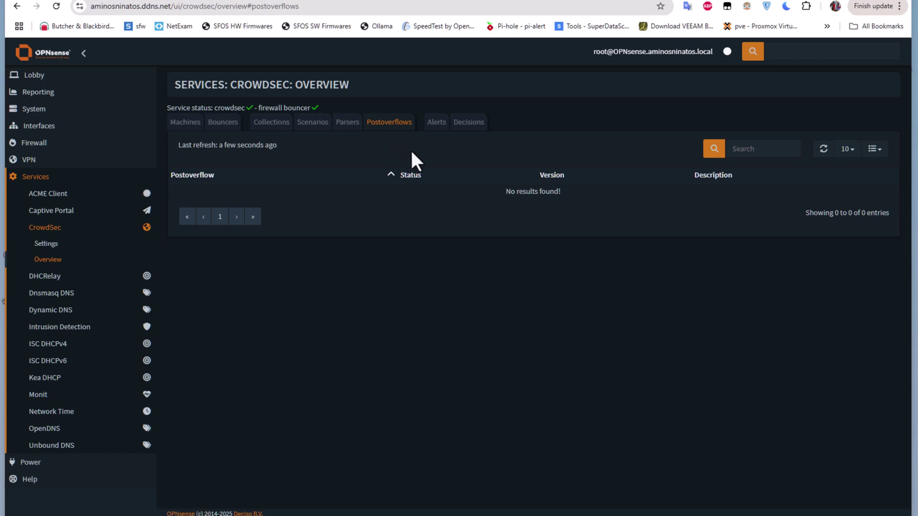
click(436, 124)
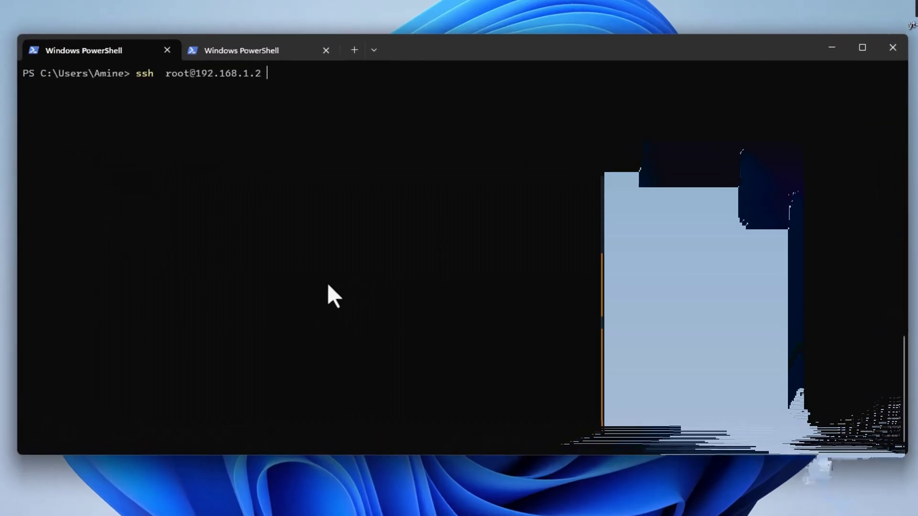
key(Return)
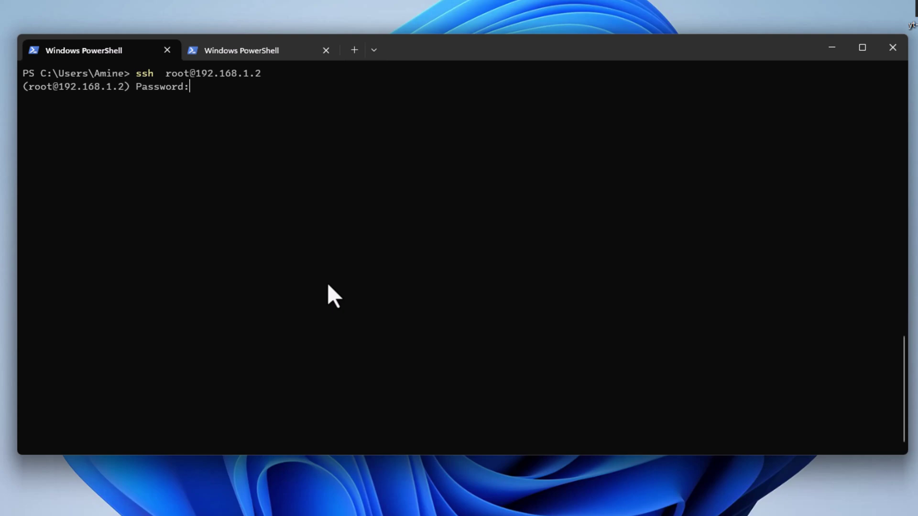
key(Return)
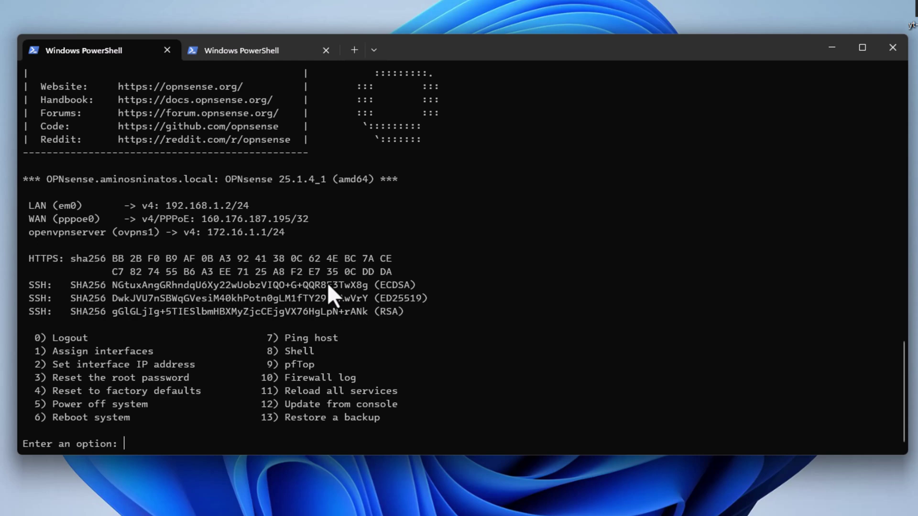
text(8)
key(Return)
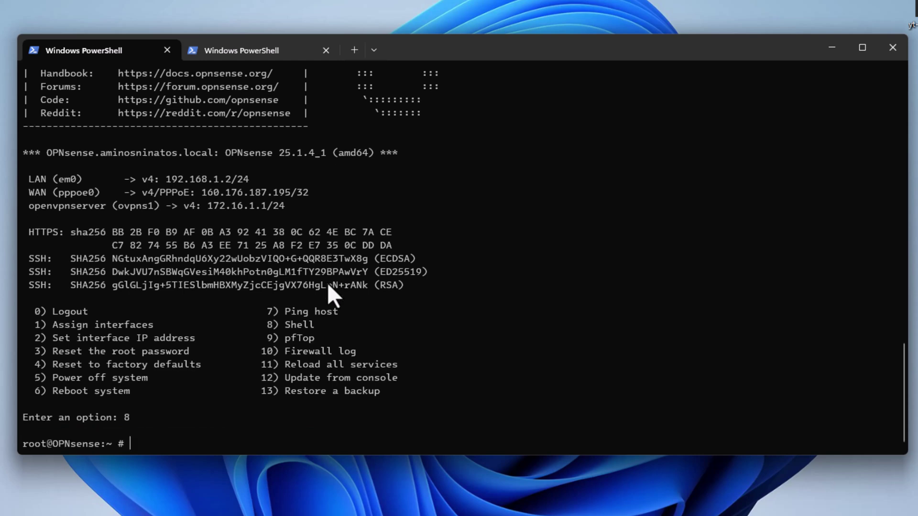
Ban 160.176.187.195 for two minutes with 'cscli decisions add -t ban -d 2m -i'
key(ctrl+l)
text(cscli decisions add -t ban -d 2m -i)
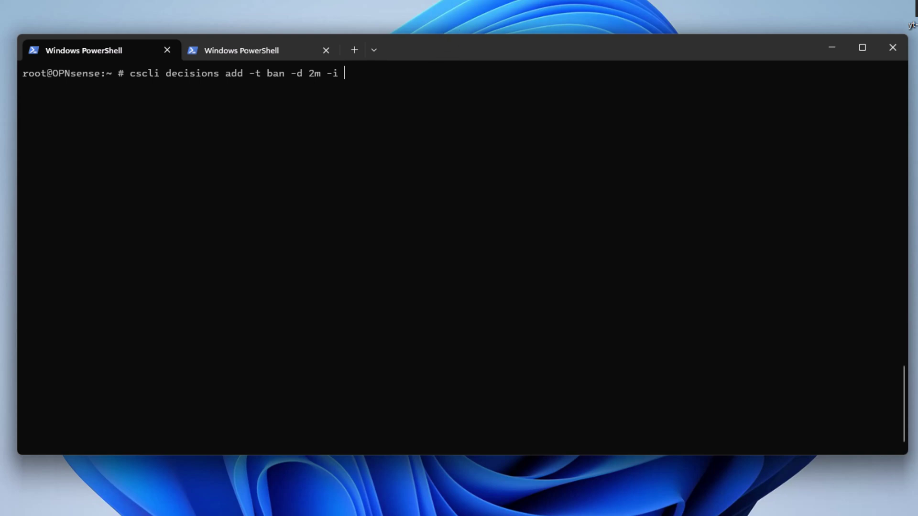
text(160.176.187.195)
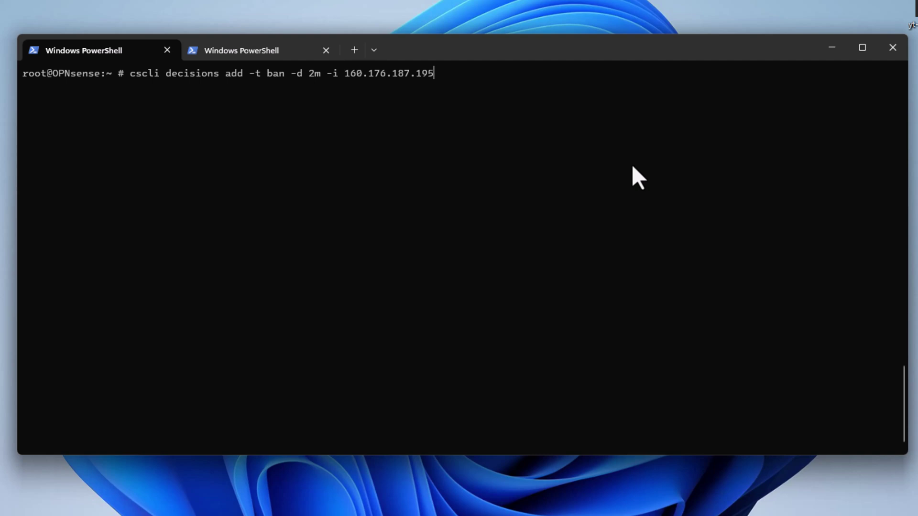
key(Return)
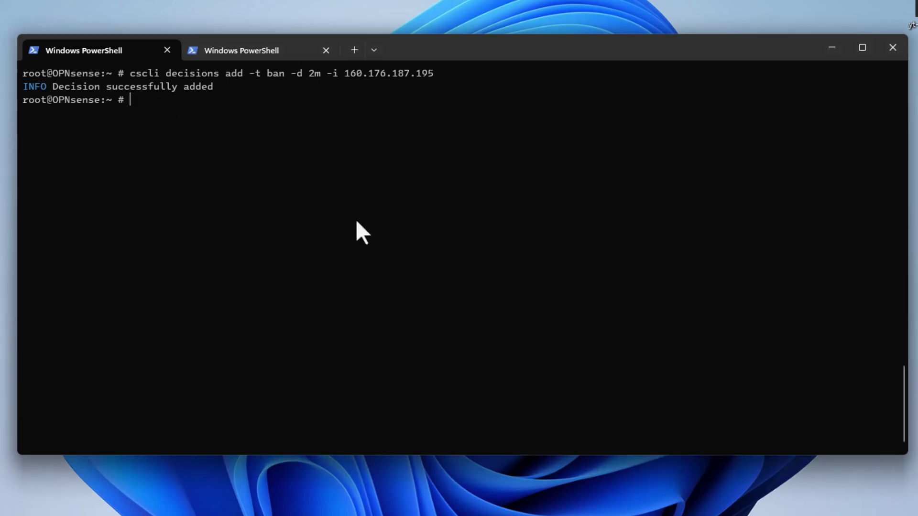
Exit the OPNsense shell back to the console menu
text(exit)
key(Return)
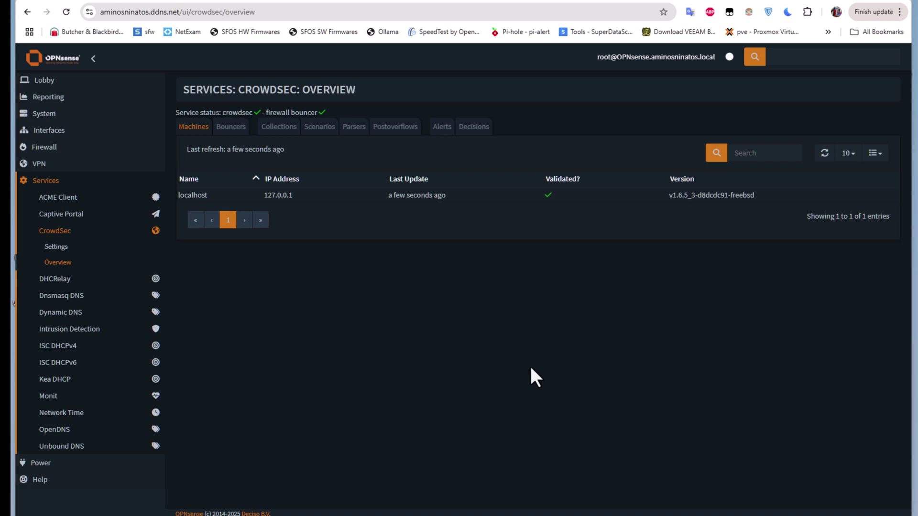
Show the Firewall Aliases list with crowdsec_blacklists (50419 entries) and crowdsec6_blacklists (544 entries)
click(49, 149)
click(53, 163)
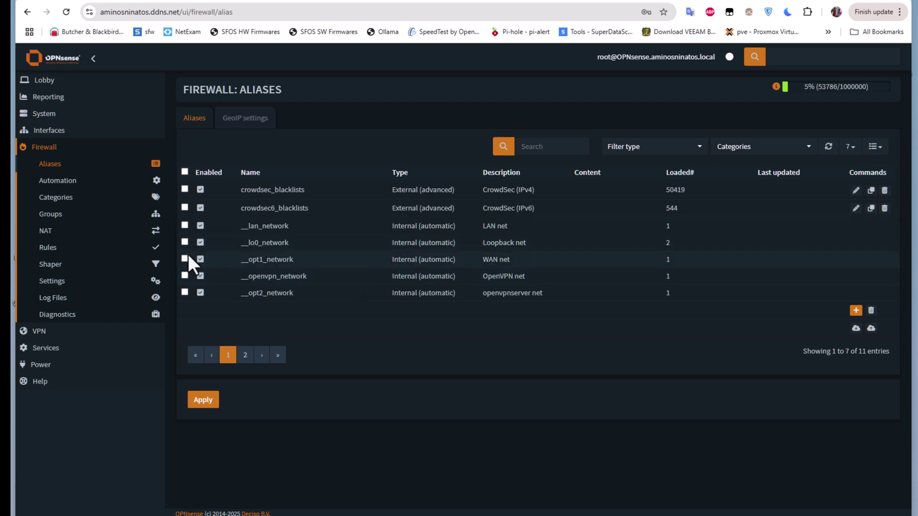
click(58, 249)
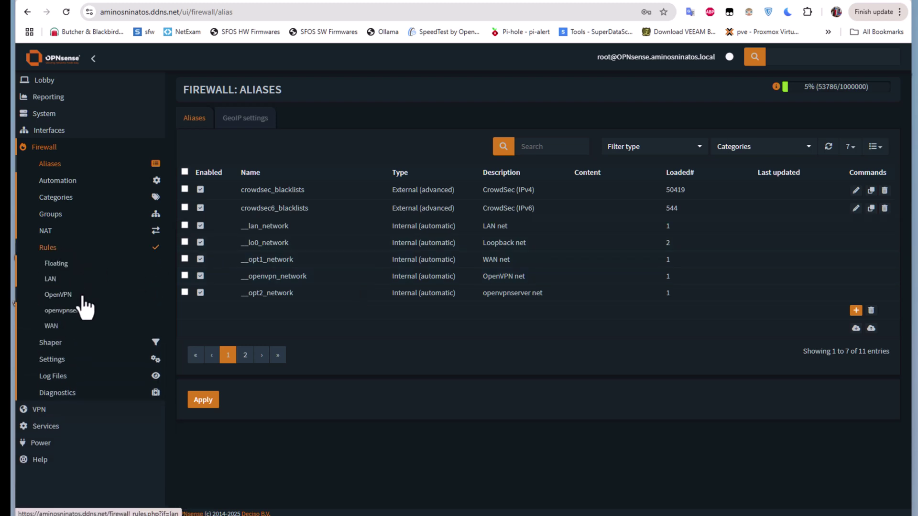
Show the eleven automatically generated floating rules, including the CrowdSec IPv4 and IPv6 blacklist blocks
click(68, 264)
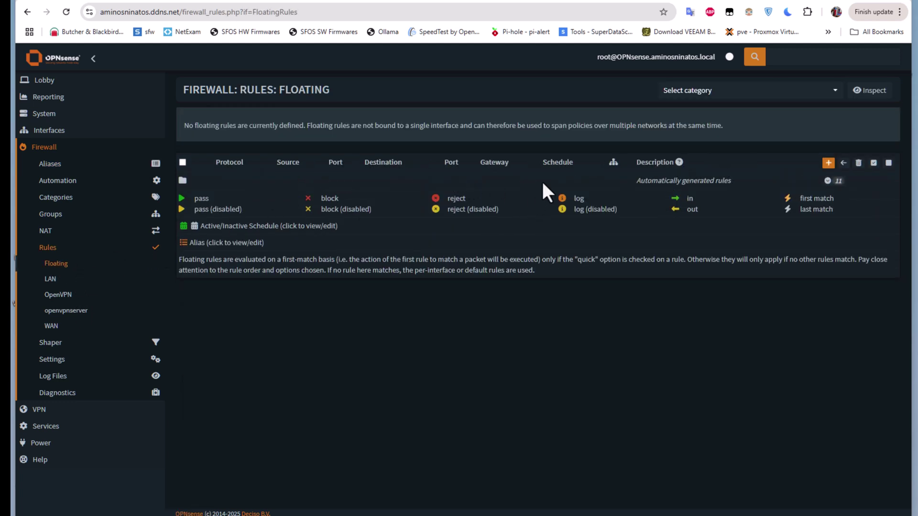
click(834, 180)
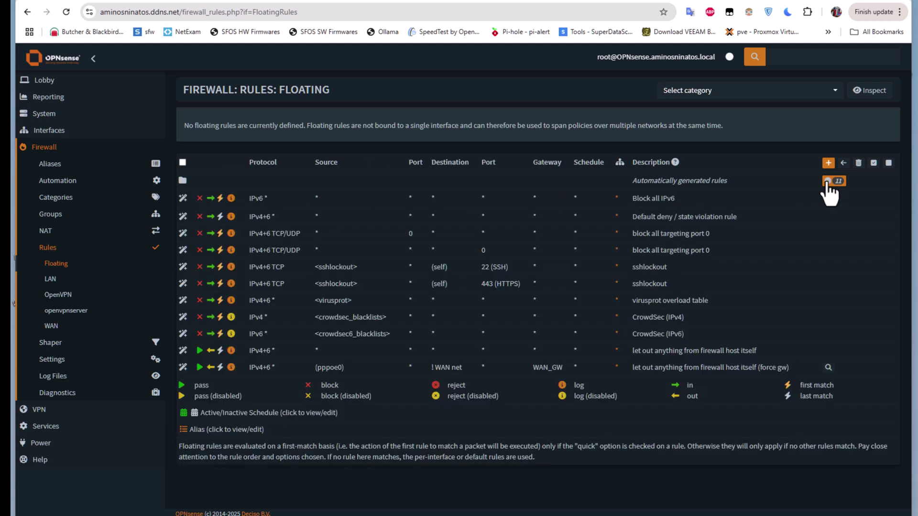